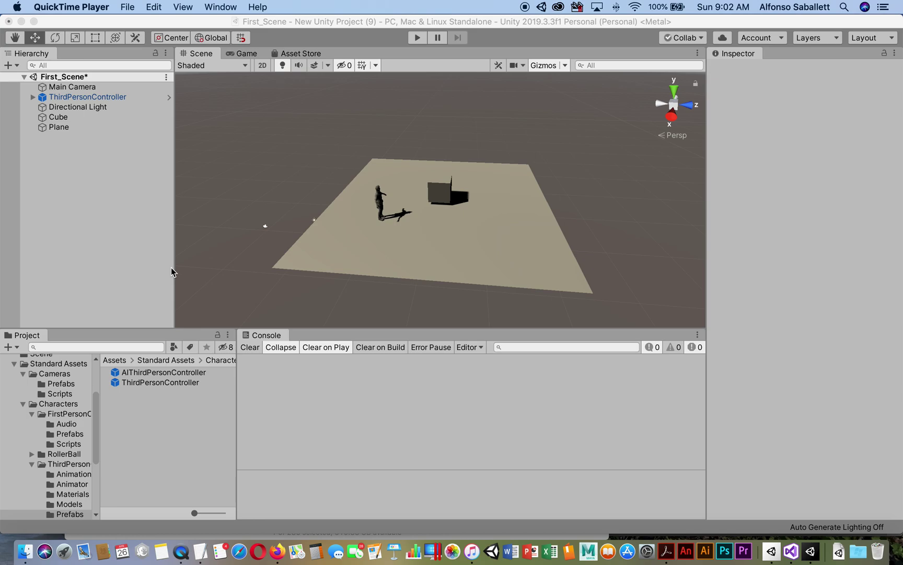
# Activate Unity and briefly run the scene in Play mode, then stop it.
pyautogui.click(136, 243)
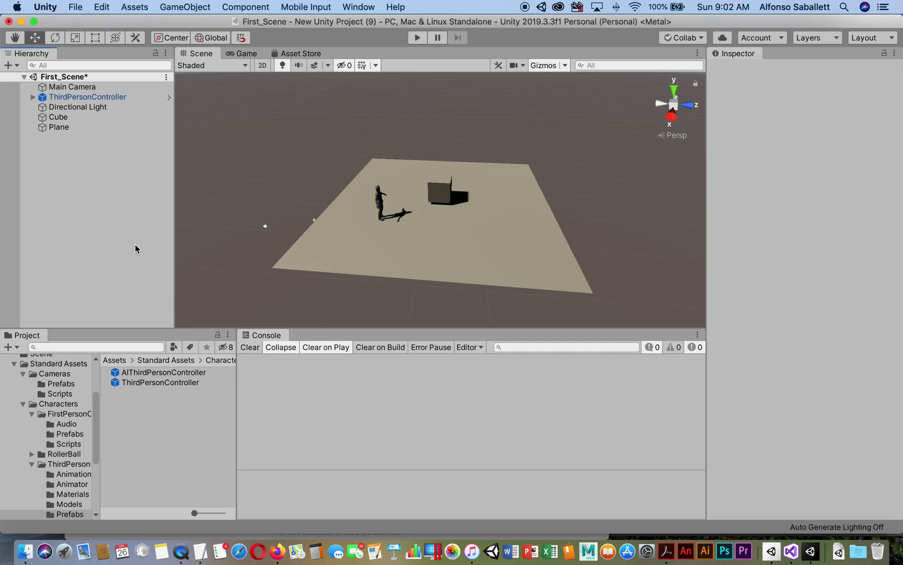
pyautogui.press('super+p')
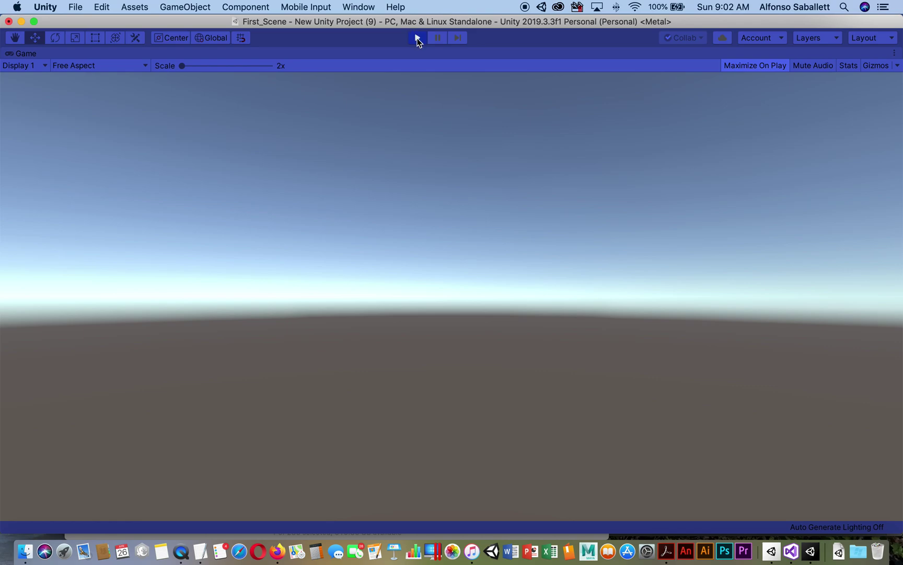
pyautogui.click(417, 38)
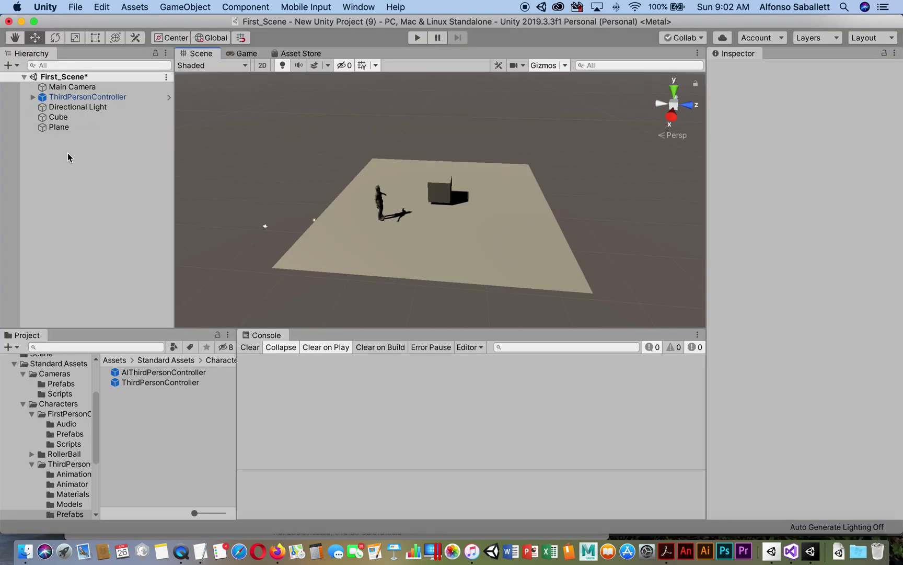
# Align the selected Main Camera with the Scene view using GameObject > Align With View.
pyautogui.click(71, 87)
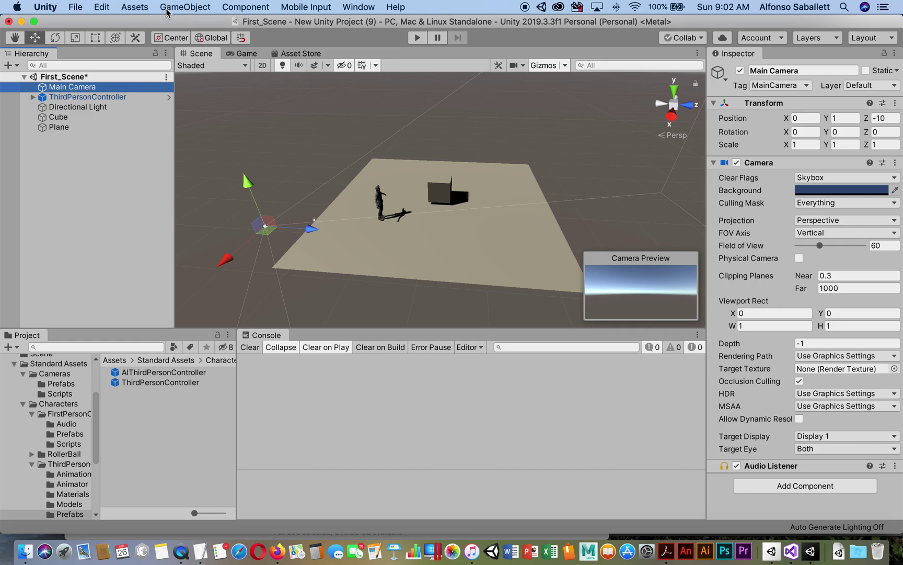
pyautogui.scroll(2, 356, 191)
pyautogui.scroll(2, 357, 193)
pyautogui.scroll(2, 357, 193)
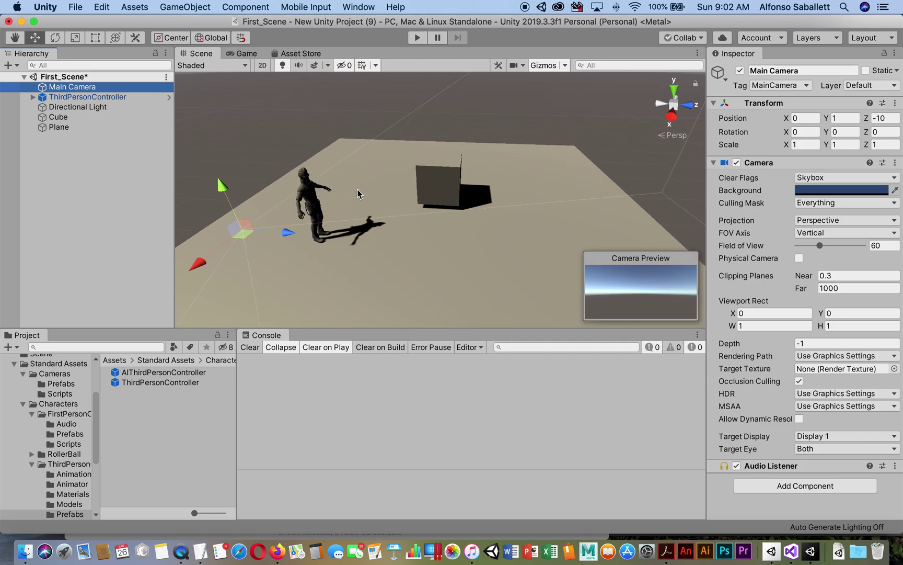
pyautogui.scroll(2, 358, 193)
pyautogui.scroll(2, 357, 193)
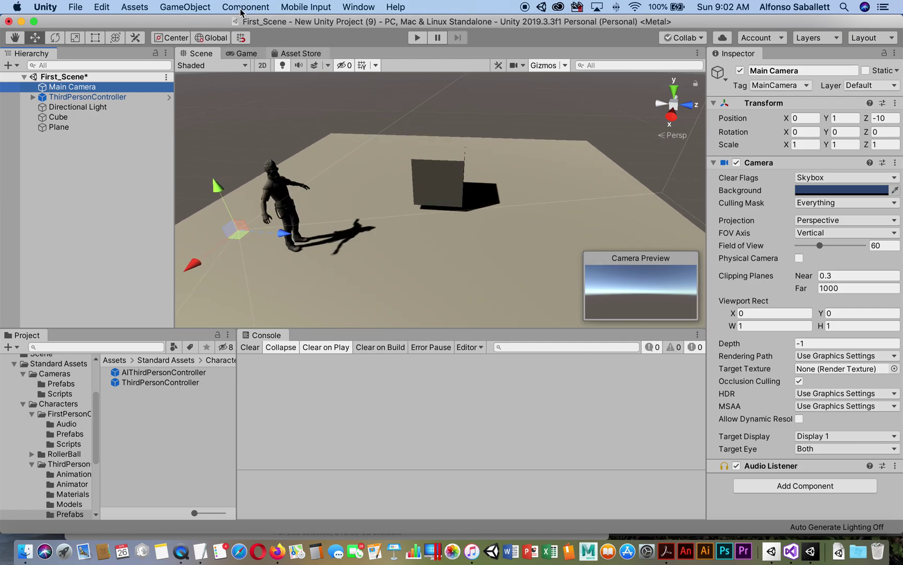
pyautogui.click(190, 7)
pyautogui.moveTo(135, 8)
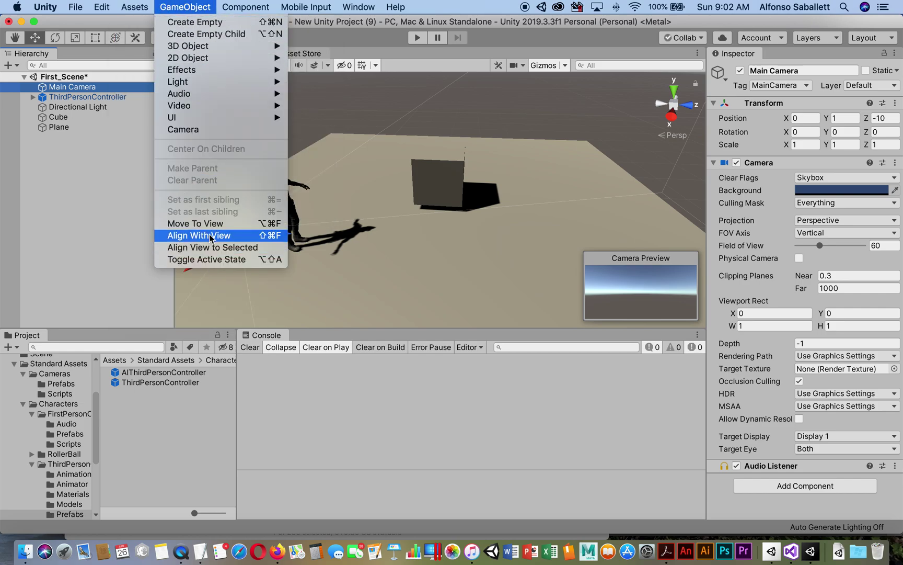
pyautogui.click(210, 238)
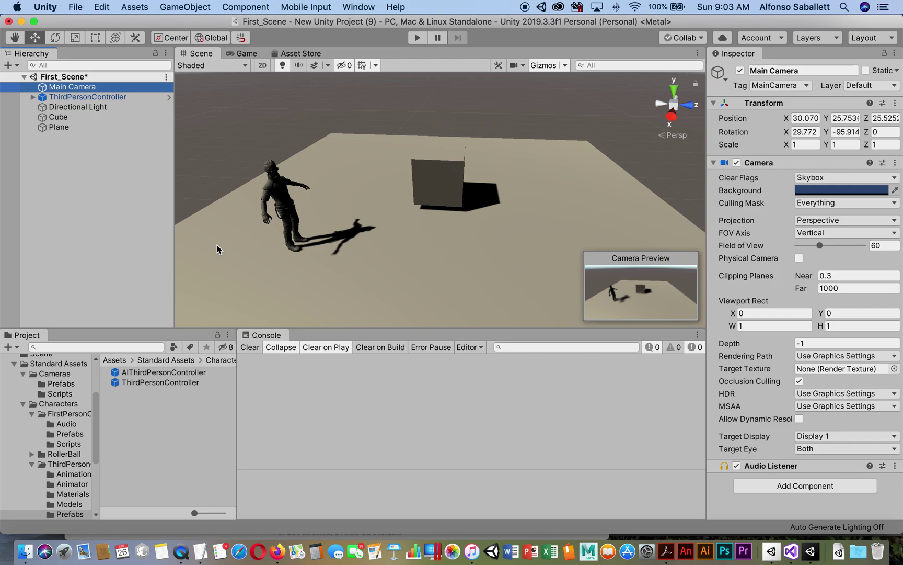
pyautogui.press('super+p')
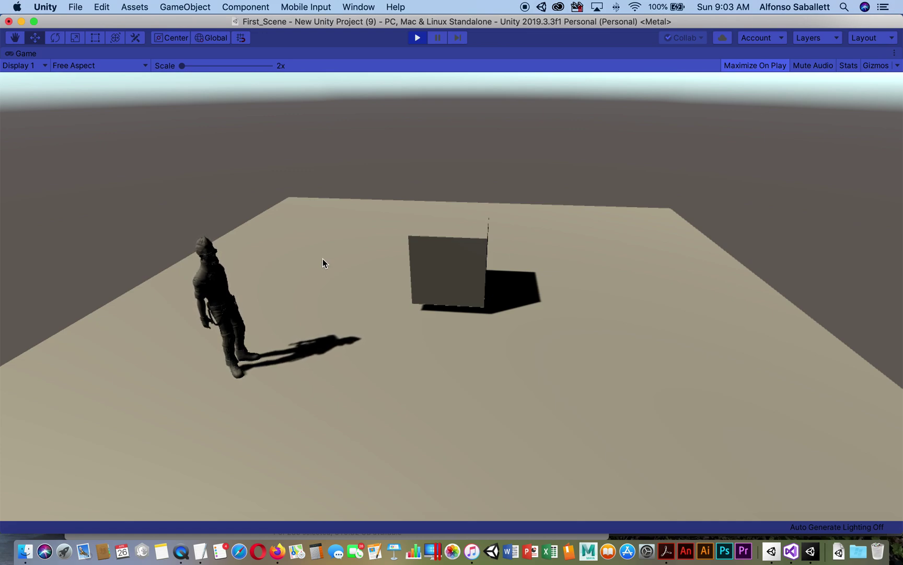
pyautogui.press('w')
pyautogui.press('s')
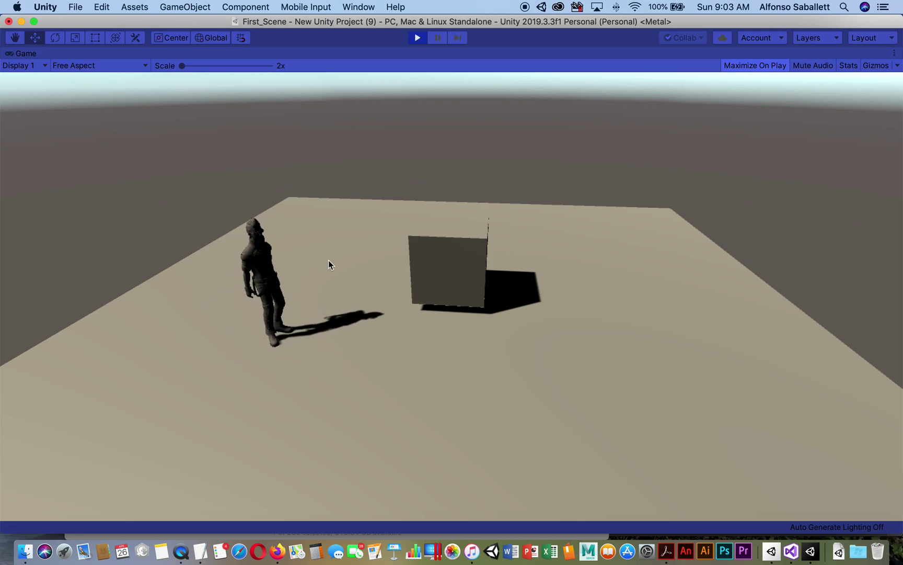
pyautogui.press('d')
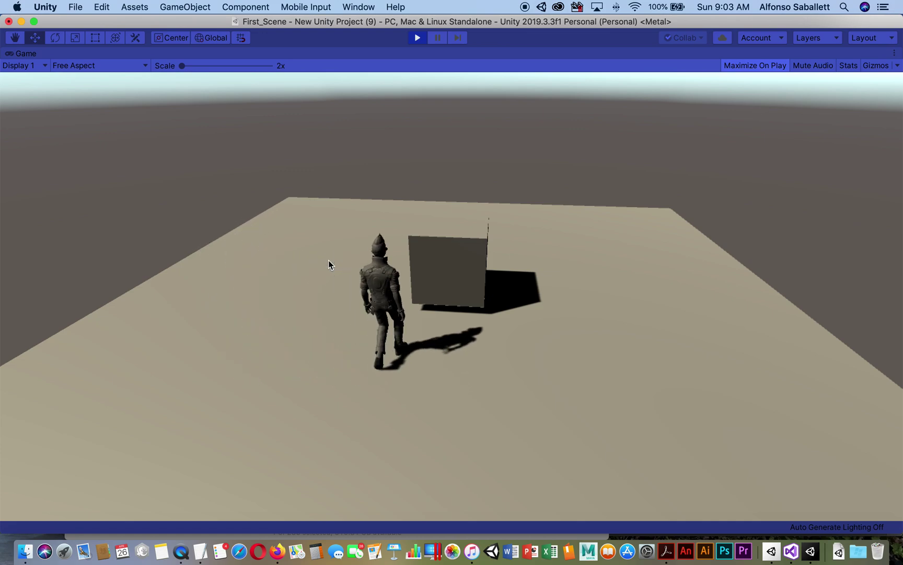
pyautogui.press('space')
pyautogui.press('space')
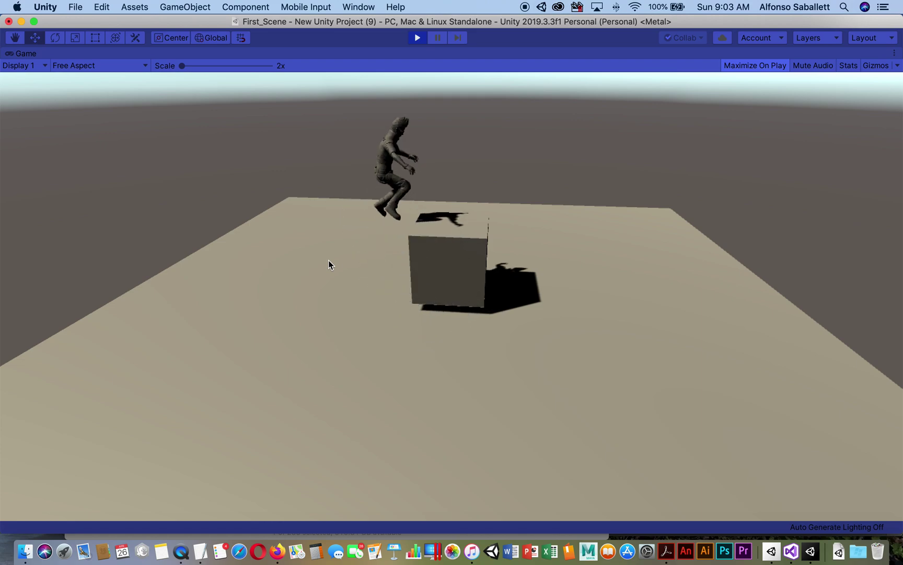
pyautogui.press('a')
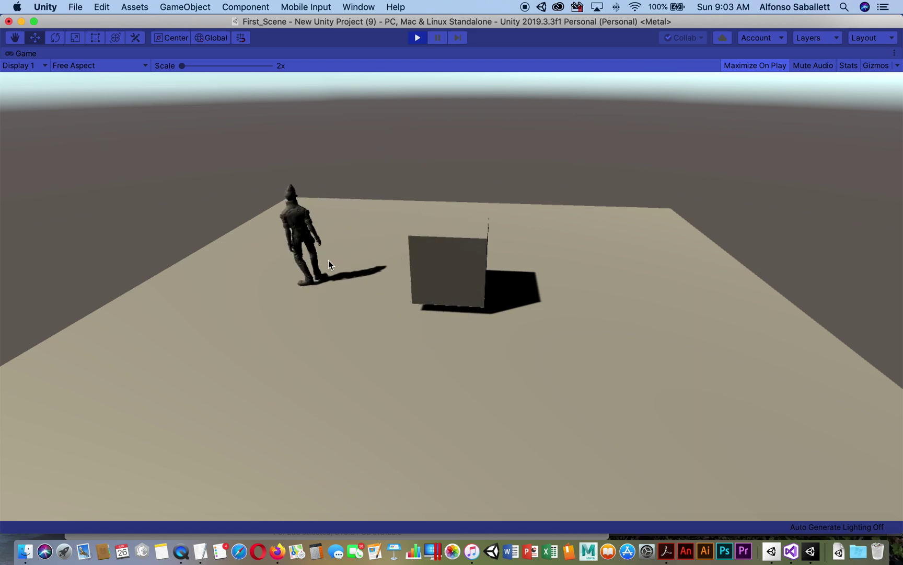
pyautogui.press('d')
pyautogui.press('space')
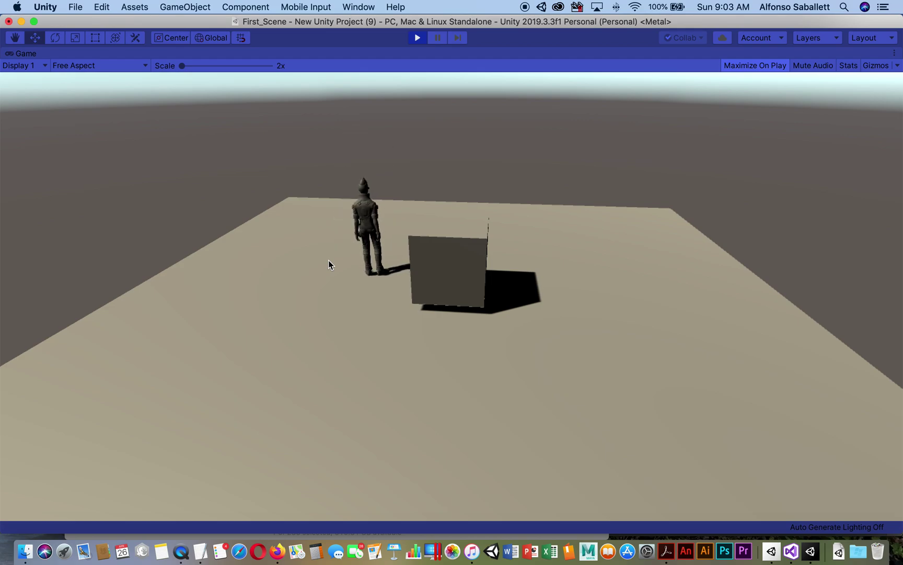
pyautogui.press('super+p')
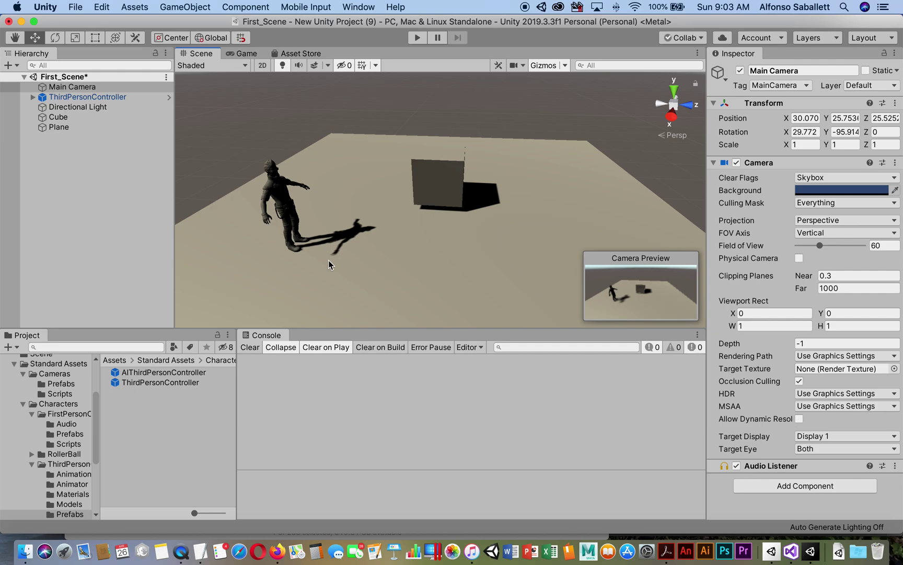
pyautogui.scroll(-1, 95, 437)
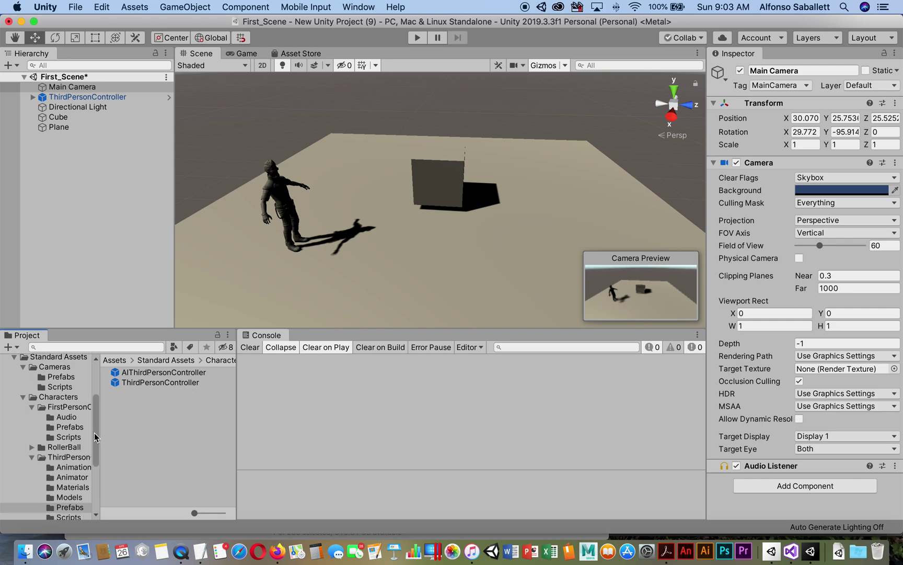
pyautogui.scroll(-2, 94, 437)
pyautogui.scroll(-2, 97, 459)
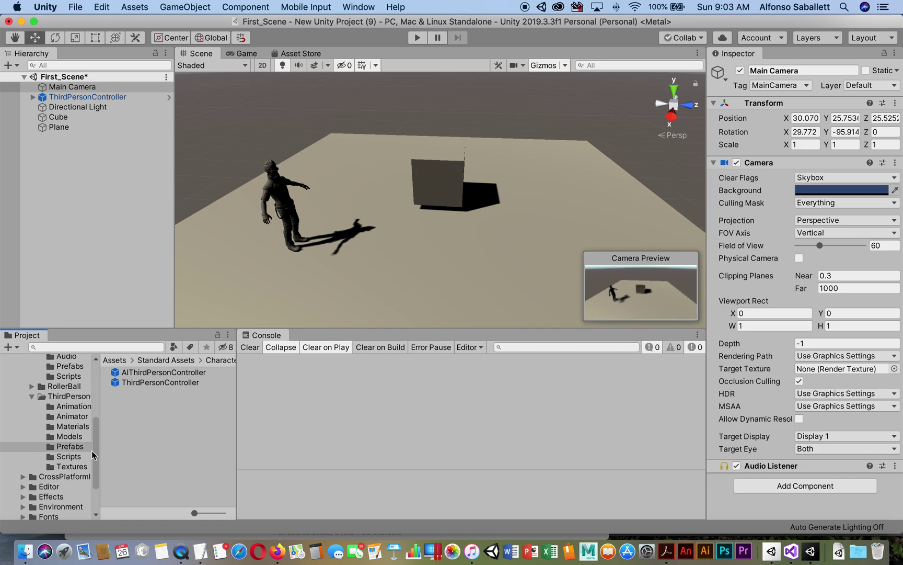
pyautogui.scroll(-1, 95, 463)
pyautogui.moveTo(96, 462); pyautogui.dragTo(102, 385)
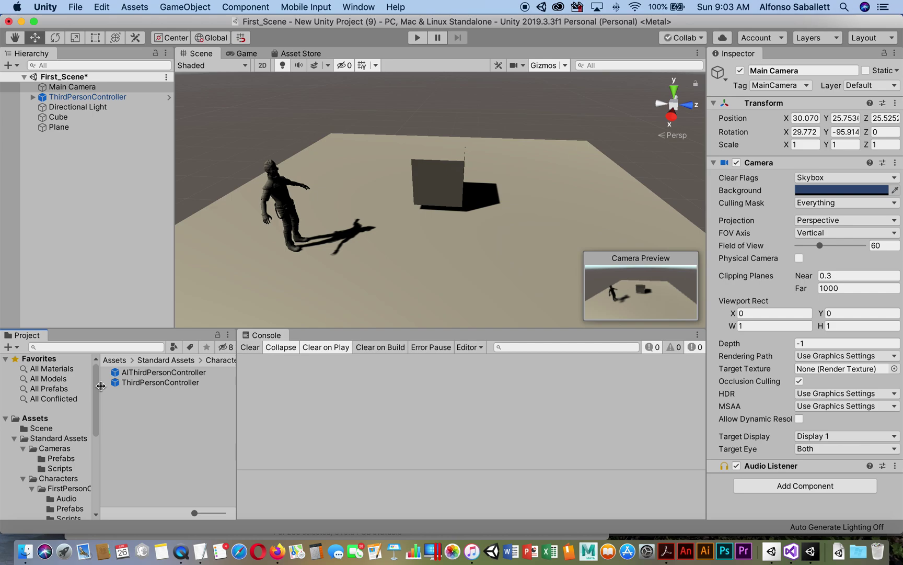
# Save the scene and the project, then view the ThirdPersonCharacter Prefabs folder.
pyautogui.click(77, 11)
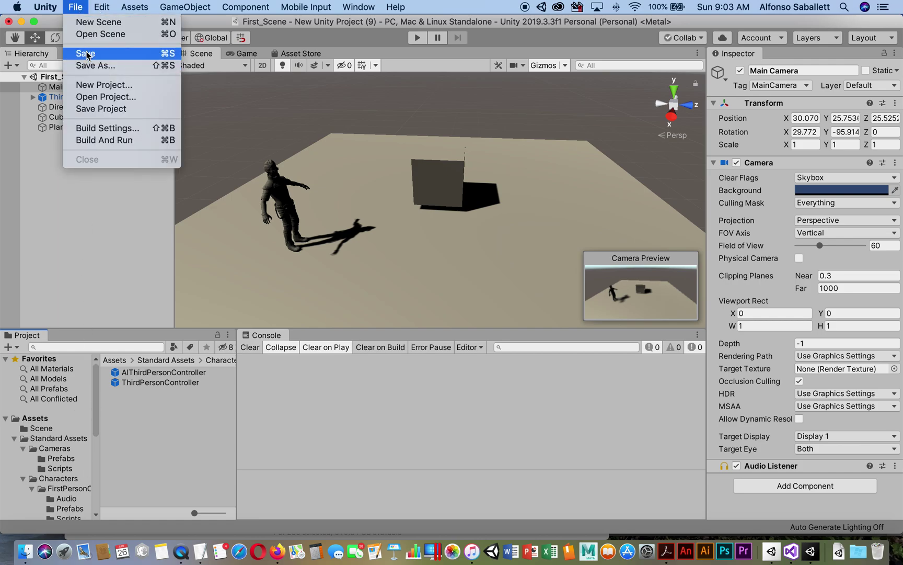
pyautogui.click(86, 54)
pyautogui.click(78, 8)
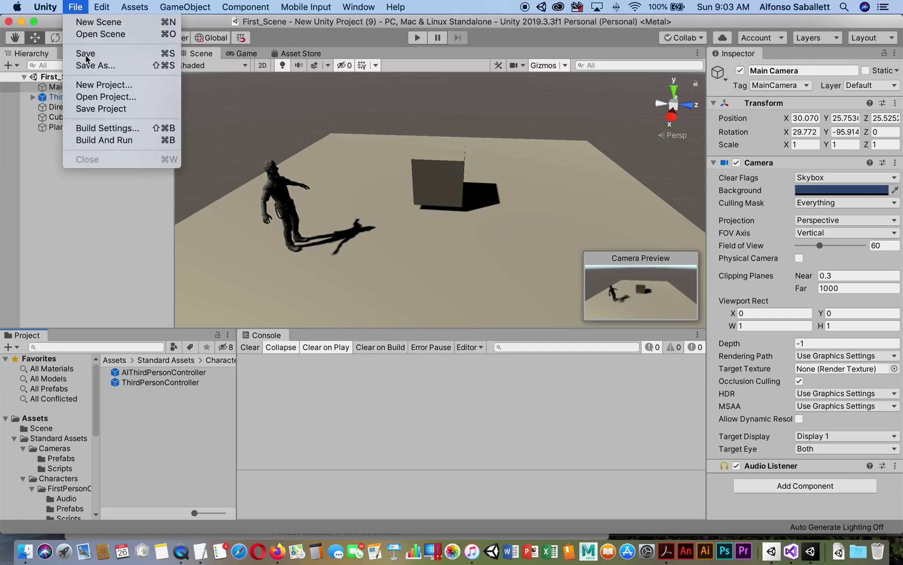
pyautogui.click(92, 110)
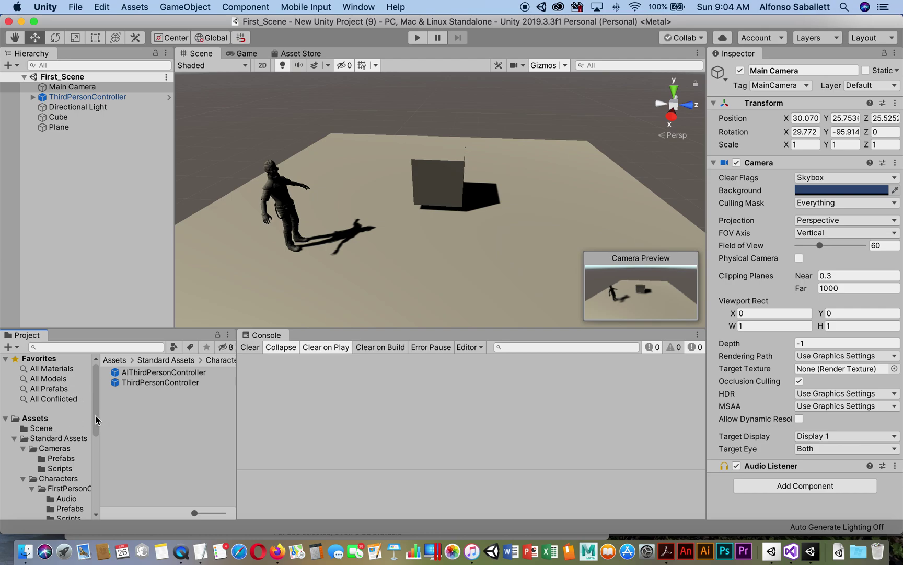
pyautogui.moveTo(96, 424)
pyautogui.mouseDown()
pyautogui.moveTo(98, 448)
pyautogui.moveTo(100, 413)
pyautogui.mouseUp()
pyautogui.moveTo(100, 406)
pyautogui.mouseDown()
pyautogui.moveTo(95, 429)
pyautogui.moveTo(51, 459)
pyautogui.mouseUp()
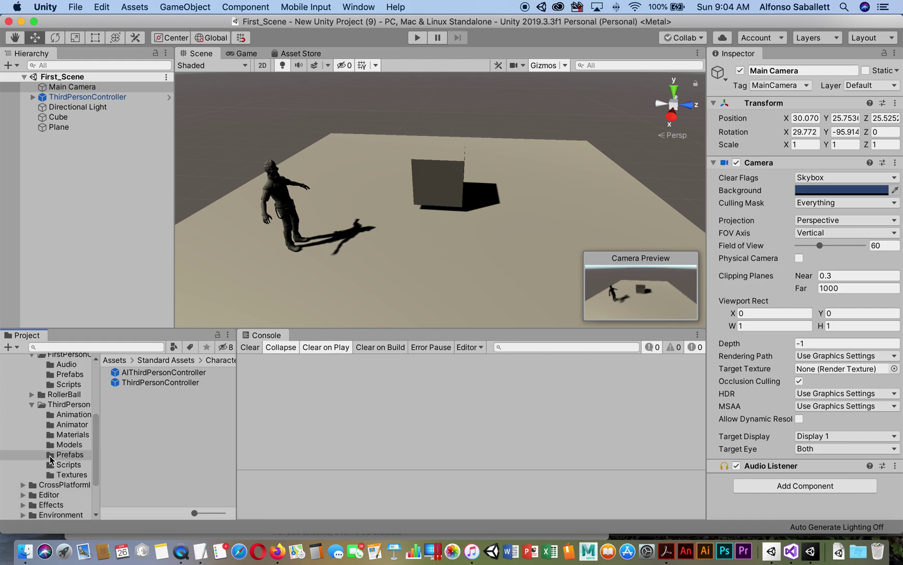
pyautogui.click(50, 457)
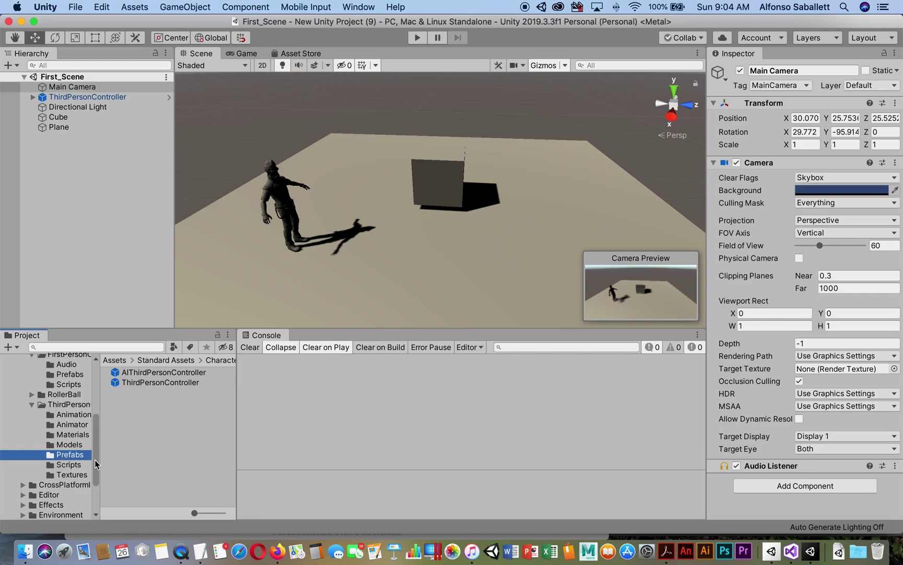
pyautogui.moveTo(97, 463); pyautogui.dragTo(98, 437)
pyautogui.scroll(2, 98, 437)
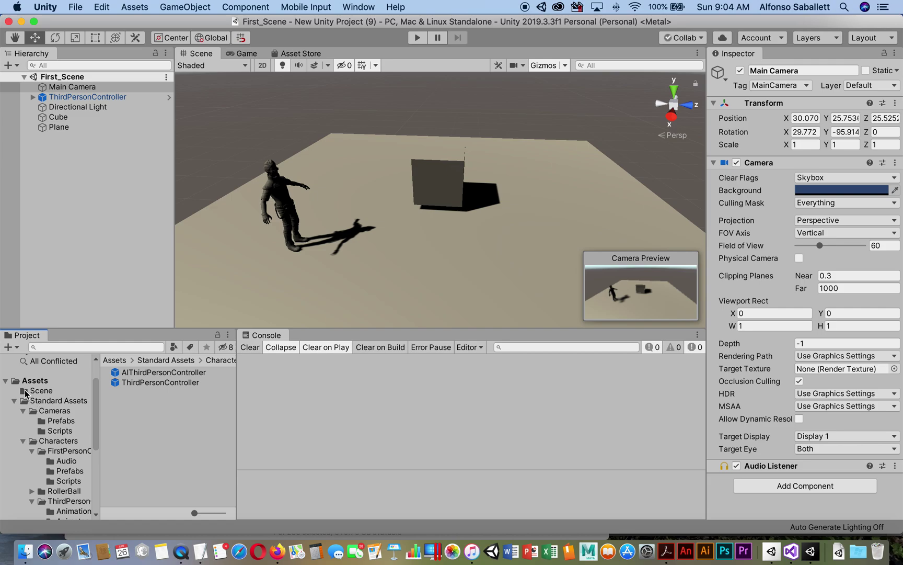
# Browse the Scene folder, First_Scene asset and top-level Assets, selecting the ThirdPersonController.
pyautogui.click(25, 392)
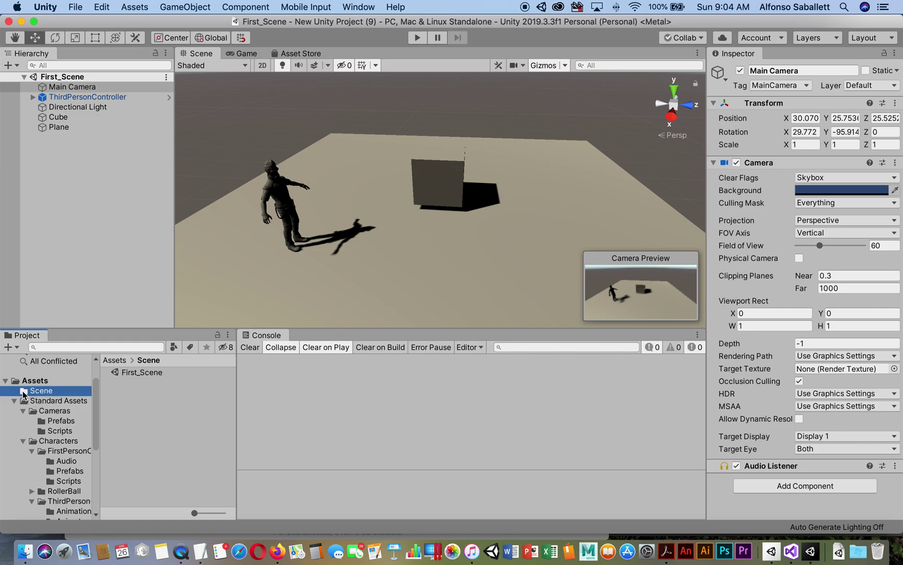
pyautogui.click(127, 373)
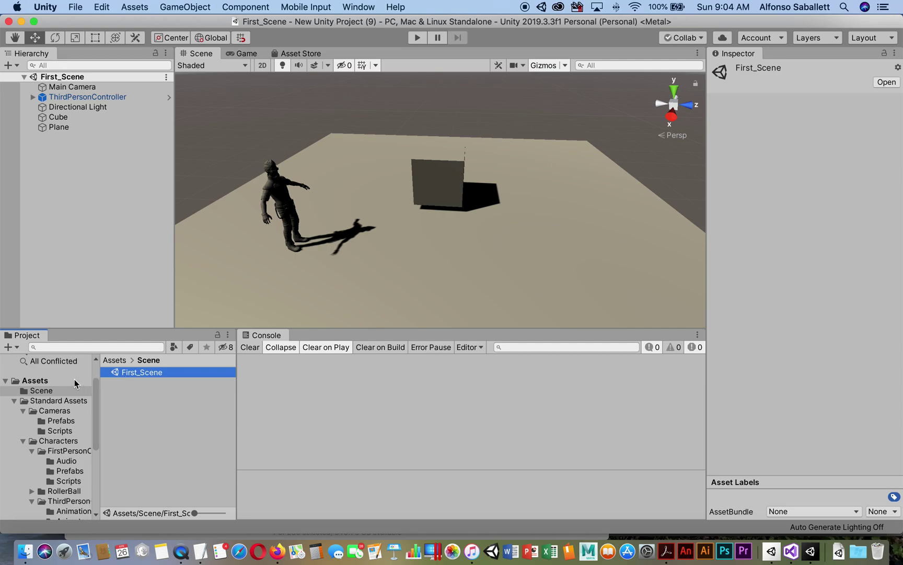
pyautogui.click(33, 383)
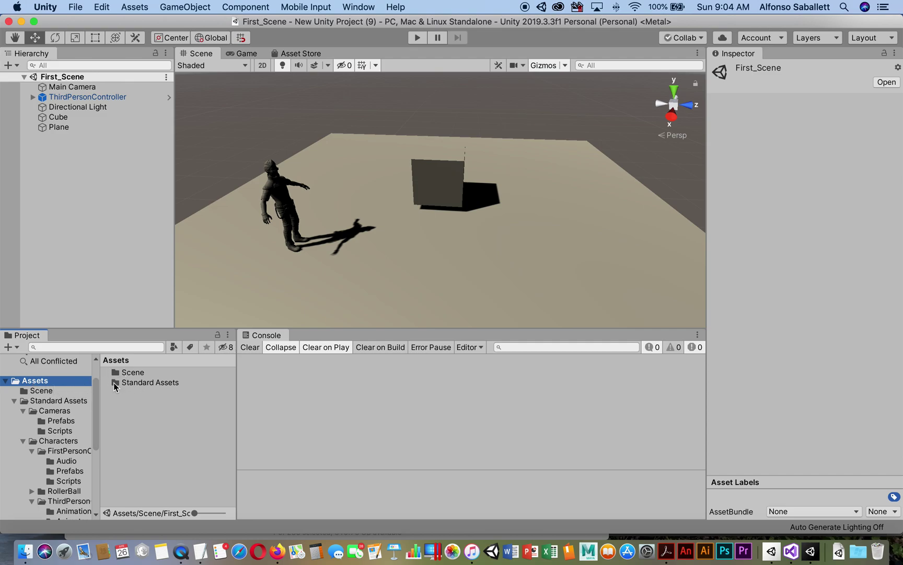
pyautogui.click(282, 207)
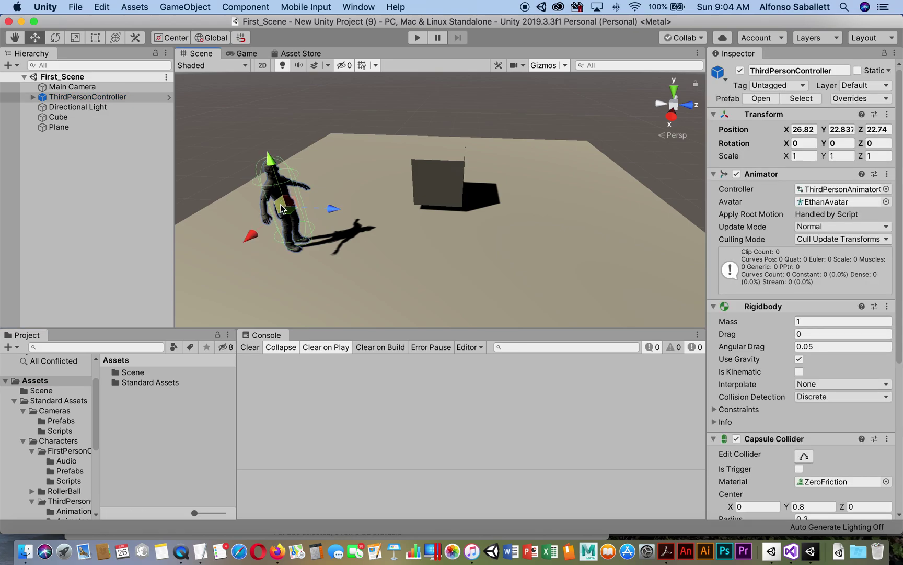
pyautogui.click(123, 385)
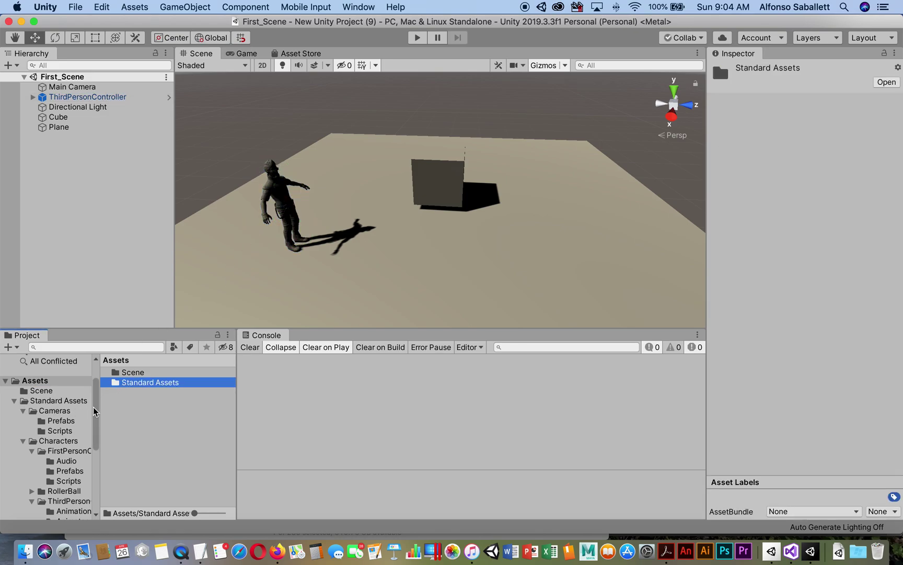
pyautogui.moveTo(95, 412); pyautogui.dragTo(102, 470)
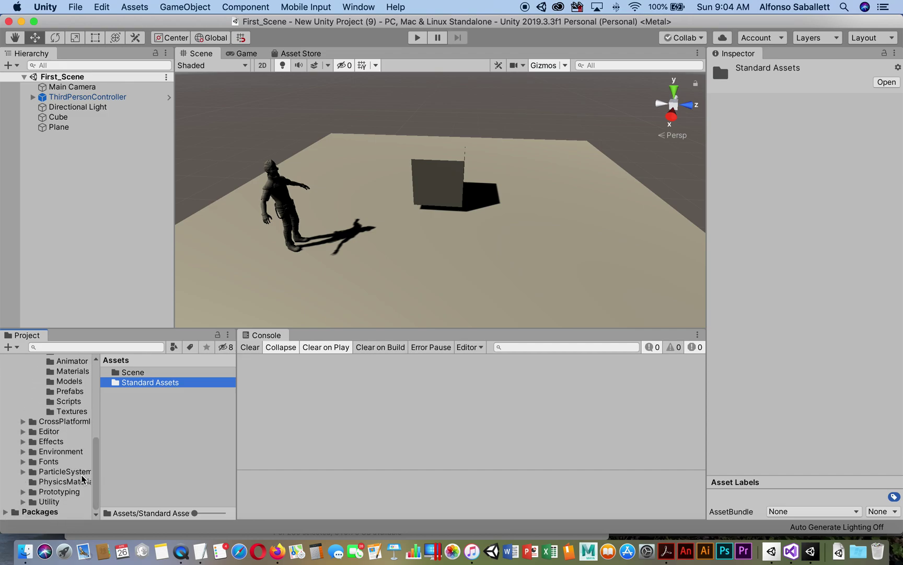
pyautogui.moveTo(93, 456); pyautogui.dragTo(98, 424)
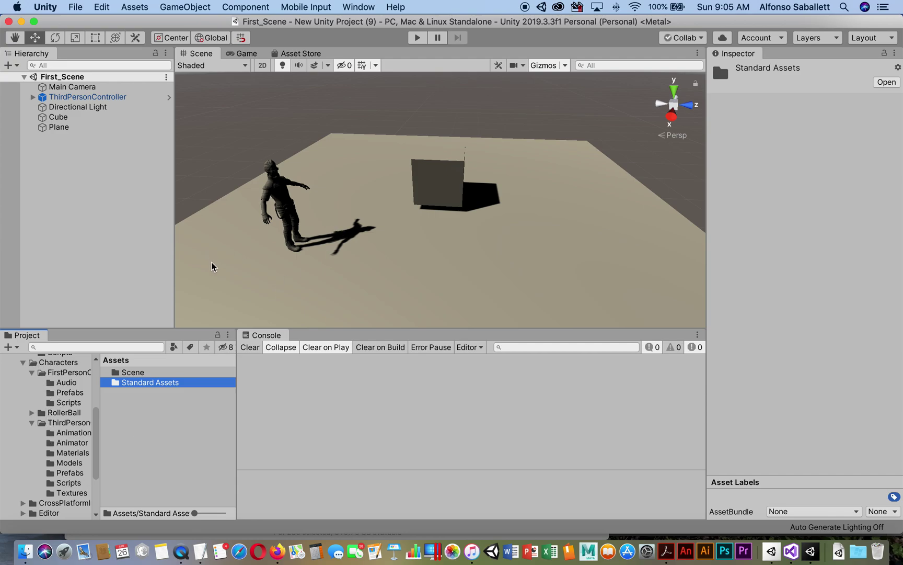
pyautogui.moveTo(98, 428); pyautogui.dragTo(100, 385)
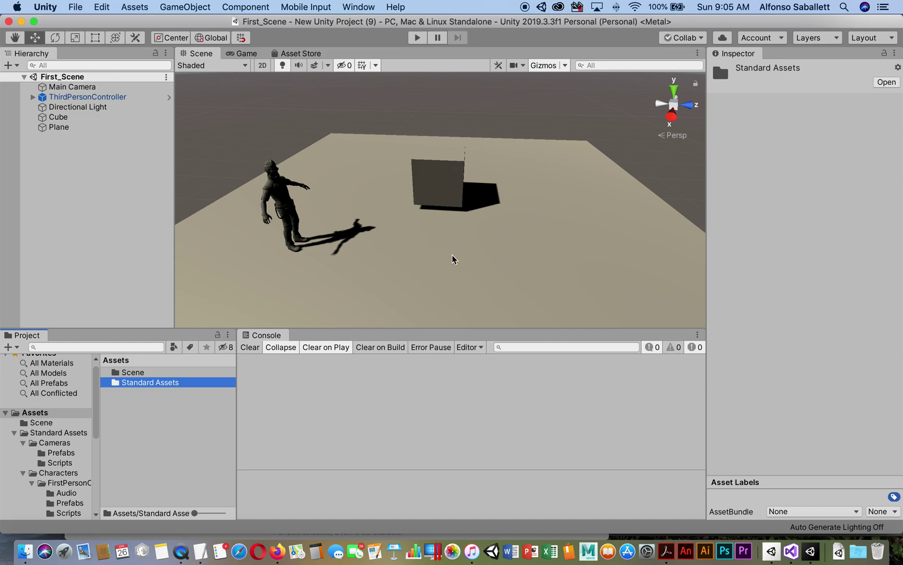
# Collapse the Assets folder tree, then select Scene, Standard Assets and finally Assets.
pyautogui.click(28, 416)
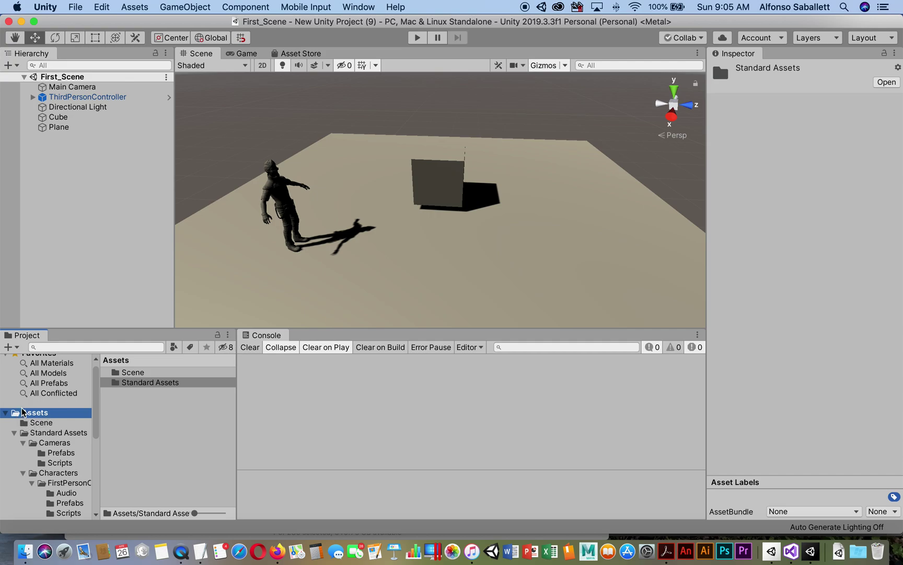
pyautogui.click(6, 413)
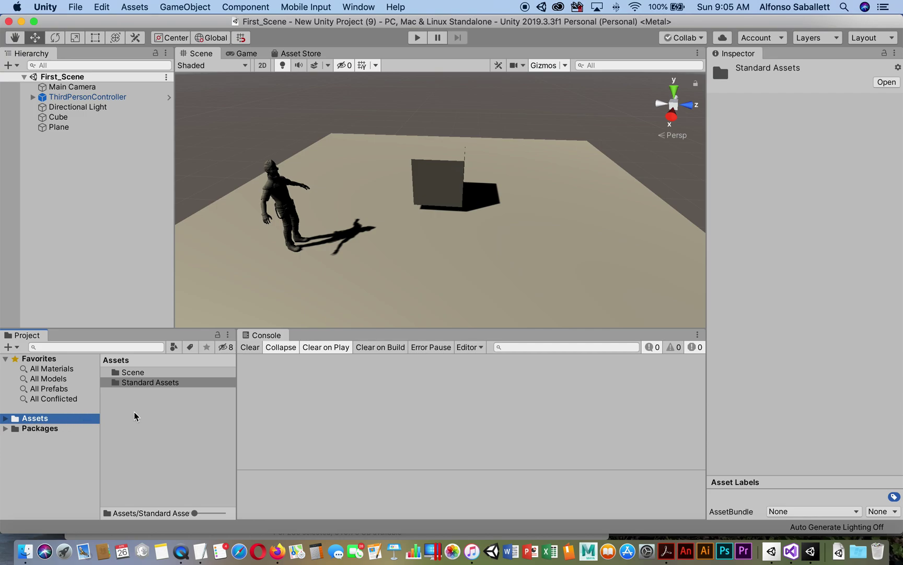
pyautogui.click(119, 375)
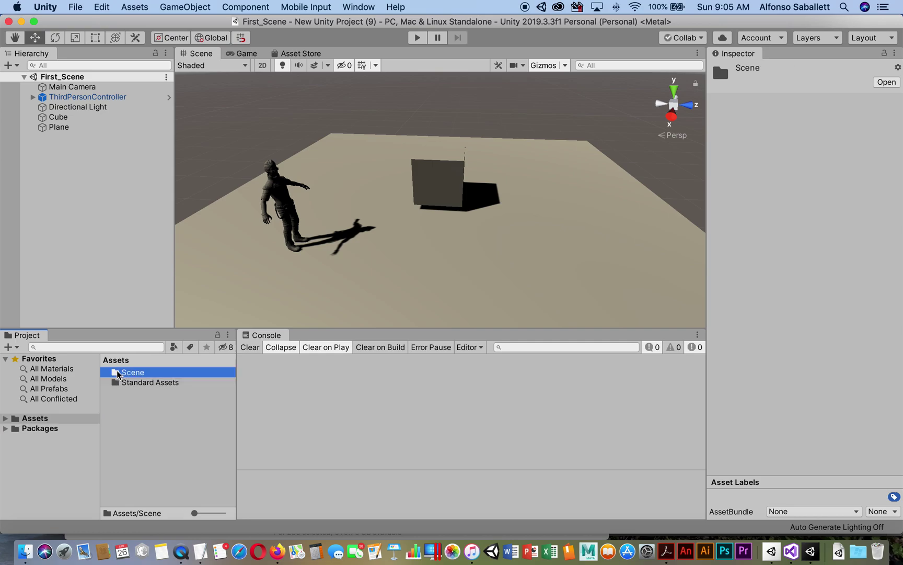
pyautogui.click(117, 384)
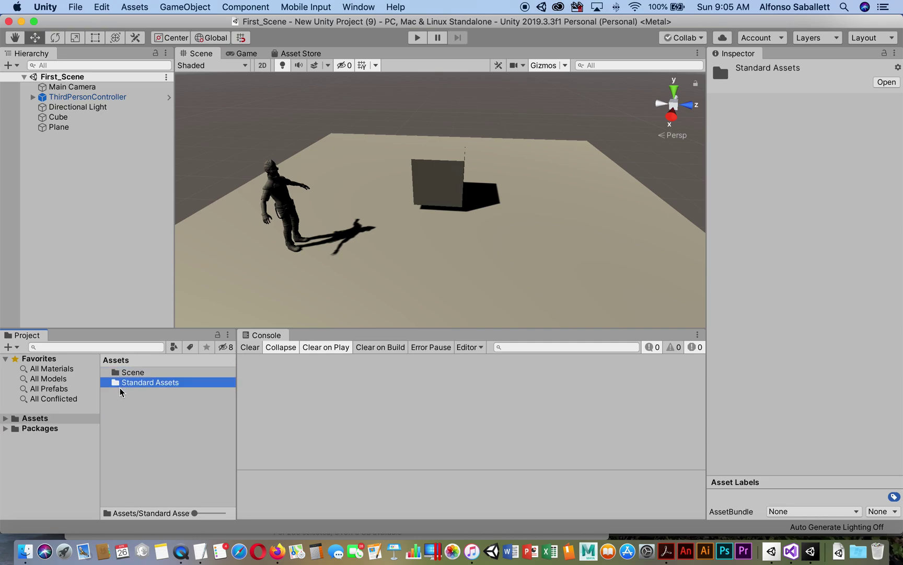
pyautogui.click(18, 419)
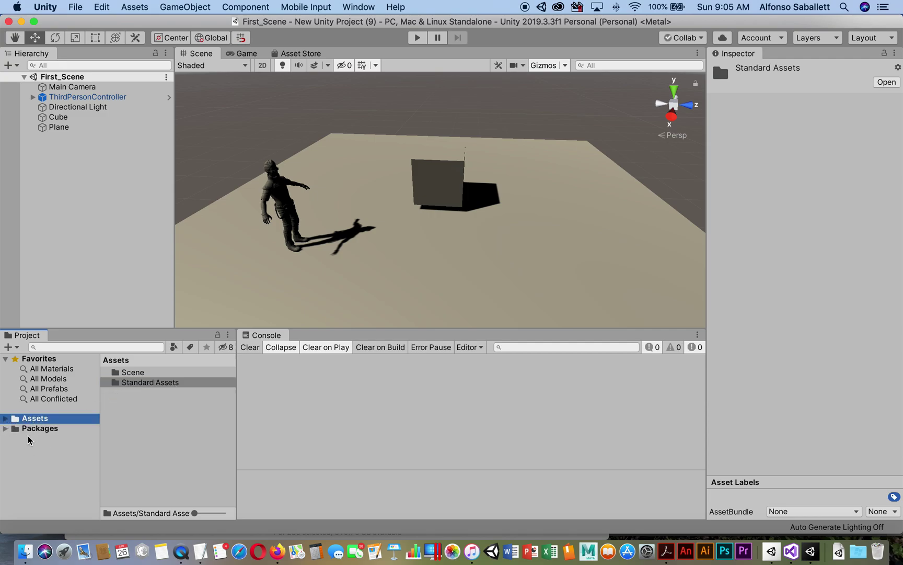
# Expand all Assets subfolders and choose Export Package... from the Assets folder's context menu.
pyautogui.click(134, 9)
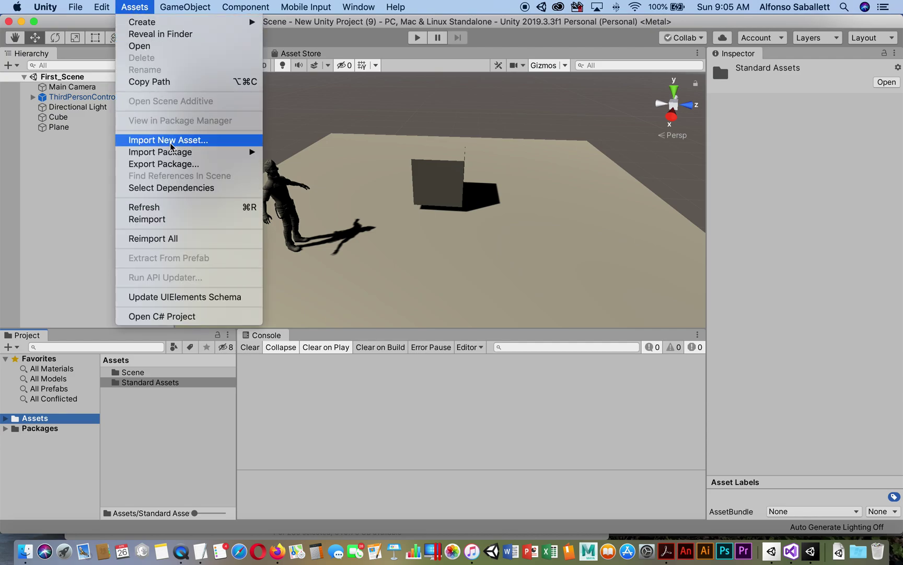
pyautogui.click(51, 219)
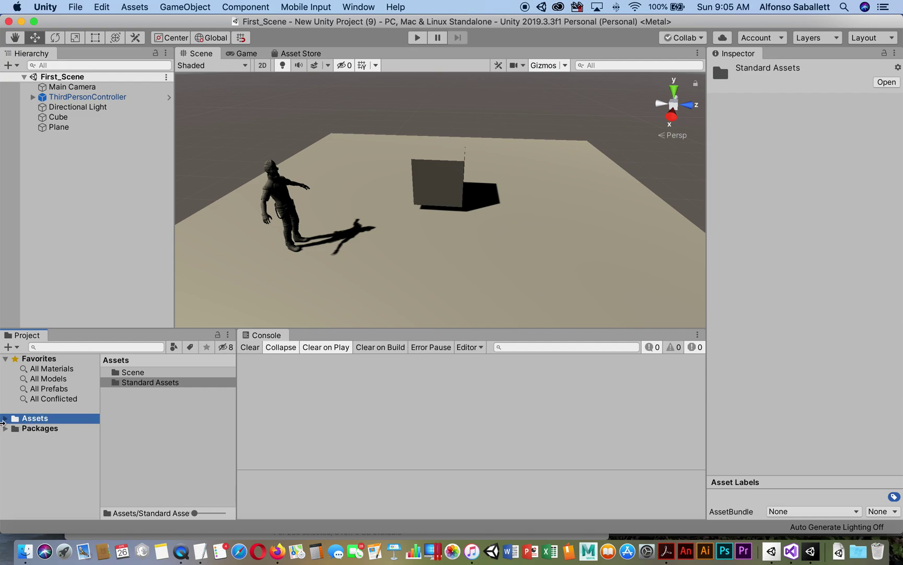
pyautogui.keyDown('alt'); pyautogui.click(6, 419); pyautogui.keyUp('alt')
pyautogui.scroll(-5, 85, 424)
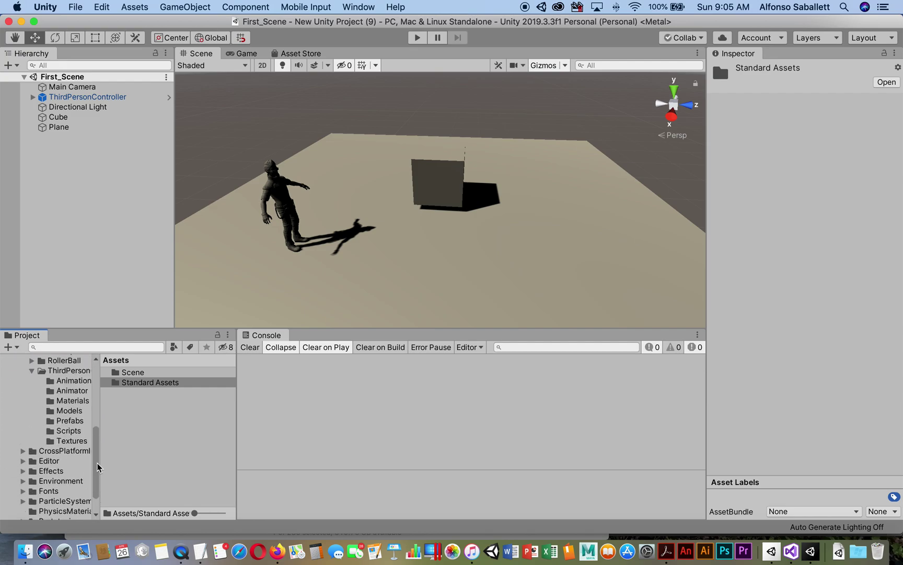
pyautogui.scroll(5, 85, 424)
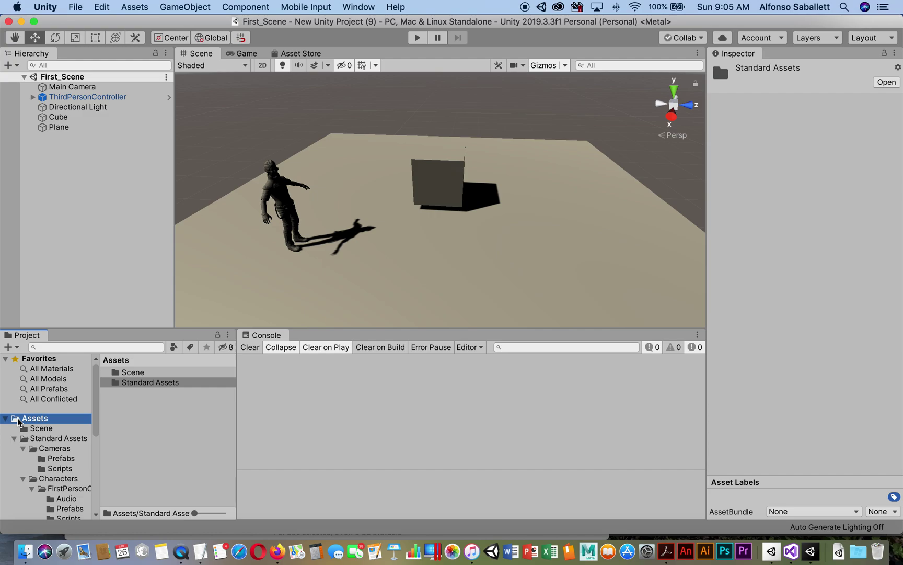
pyautogui.rightClick(17, 422)
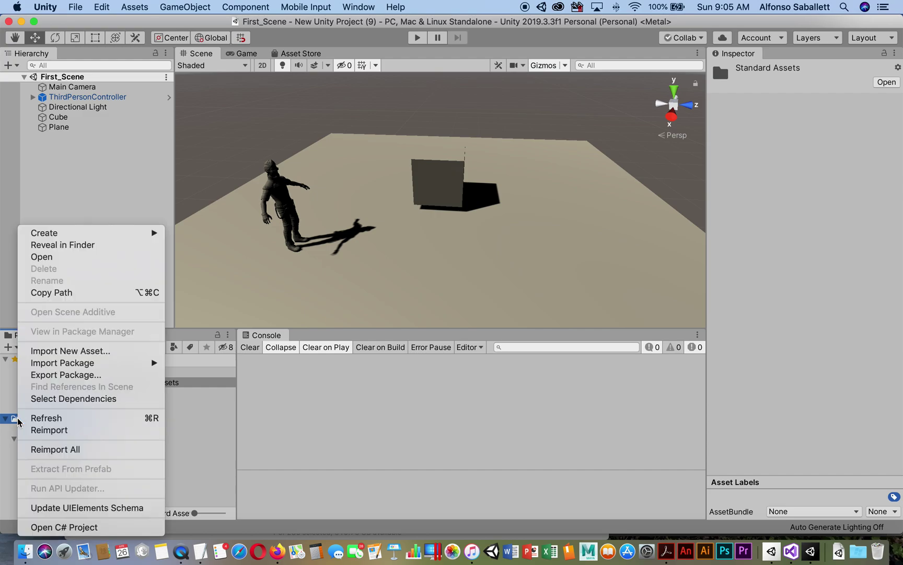
pyautogui.click(70, 376)
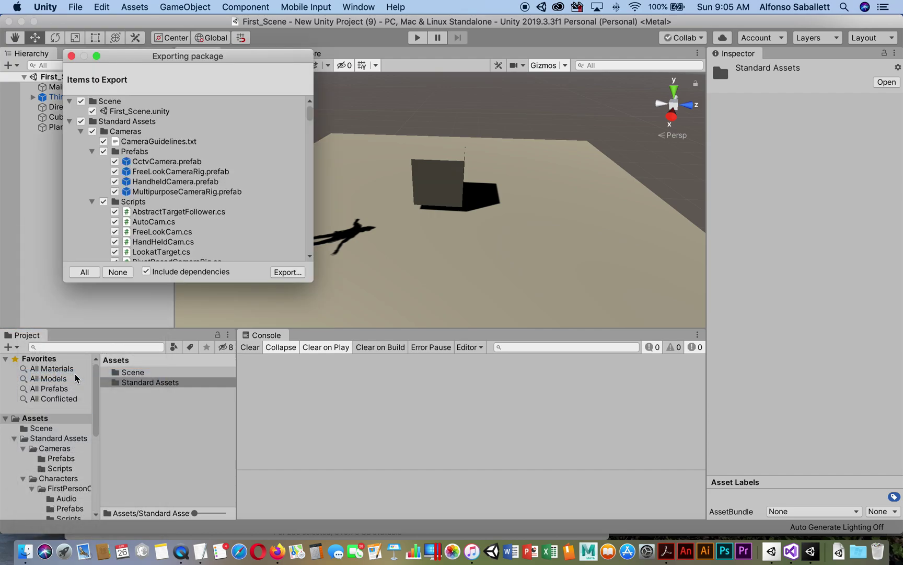
pyautogui.moveTo(126, 59)
pyautogui.mouseDown()
pyautogui.moveTo(310, 74)
pyautogui.moveTo(481, 66)
pyautogui.mouseUp()
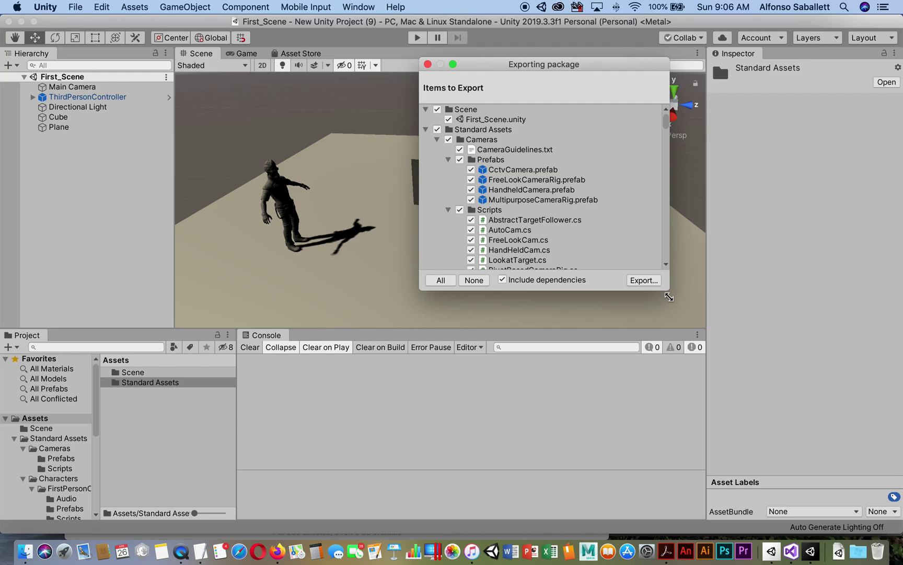
pyautogui.moveTo(668, 289); pyautogui.dragTo(702, 481)
pyautogui.moveTo(699, 113)
pyautogui.mouseDown()
pyautogui.moveTo(696, 147)
pyautogui.moveTo(697, 123)
pyautogui.mouseUp()
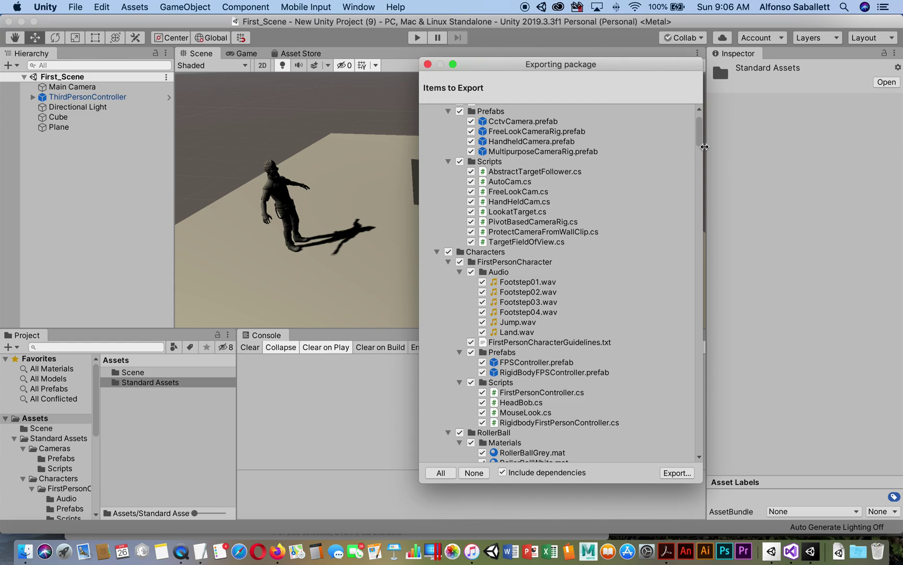
pyautogui.moveTo(698, 137); pyautogui.dragTo(699, 130)
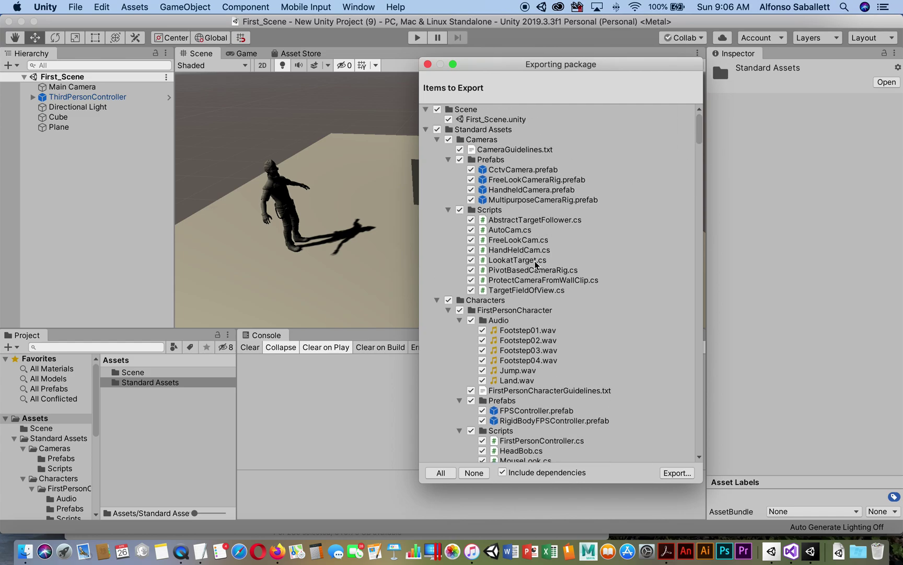
pyautogui.moveTo(699, 134); pyautogui.dragTo(702, 159)
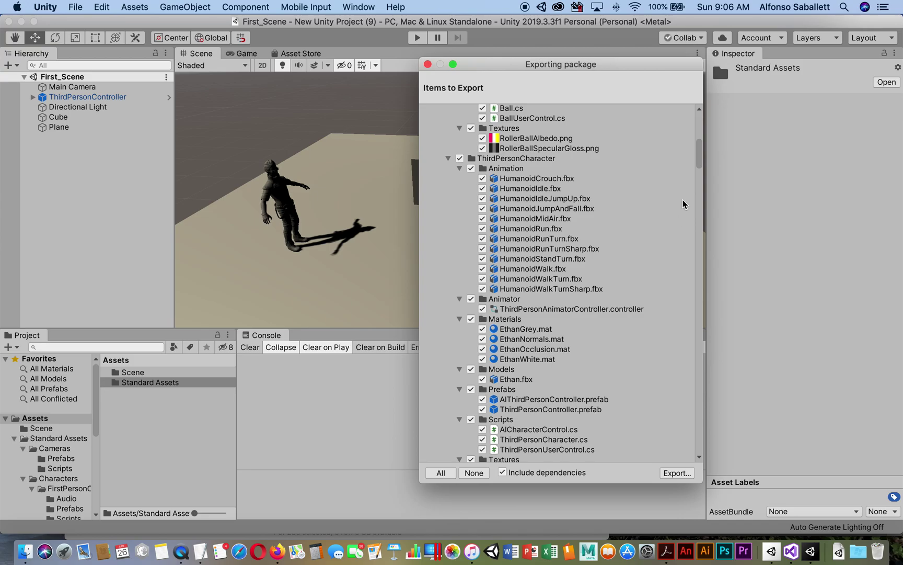
pyautogui.moveTo(700, 161); pyautogui.dragTo(702, 204)
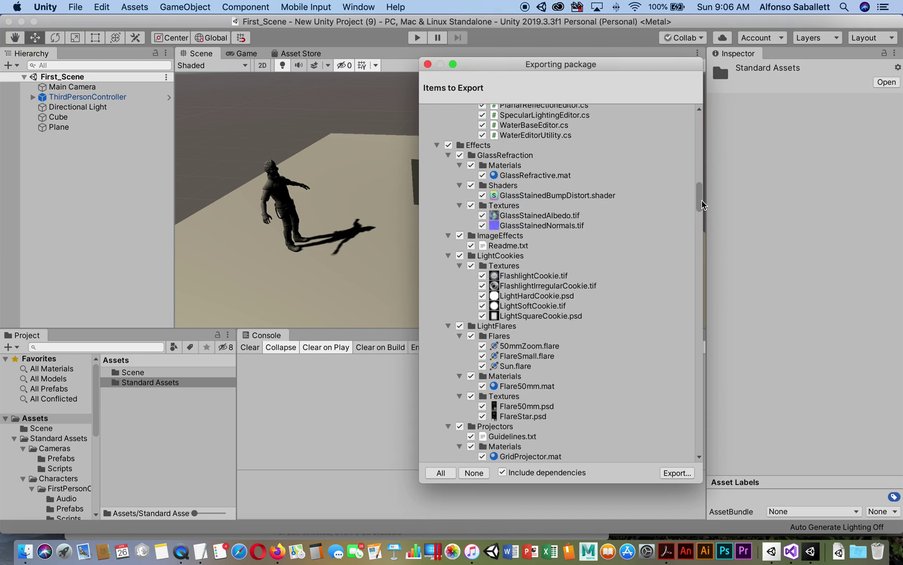
pyautogui.moveTo(702, 200); pyautogui.dragTo(693, 127)
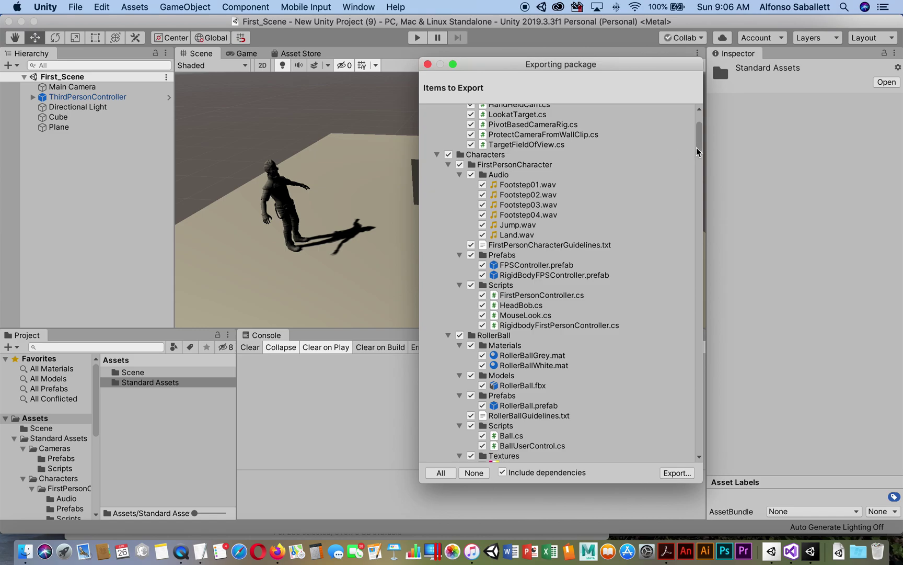
pyautogui.moveTo(701, 146); pyautogui.dragTo(701, 134)
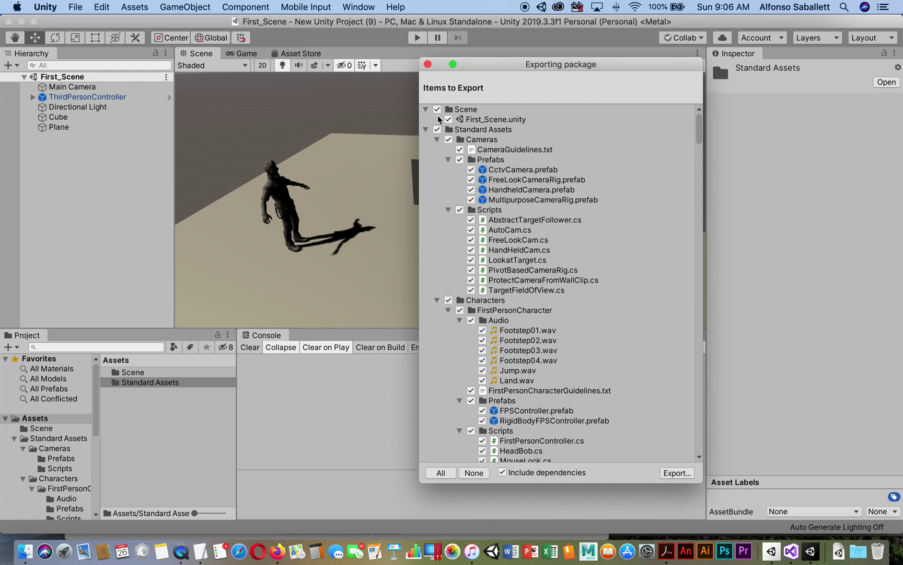
pyautogui.click(425, 131)
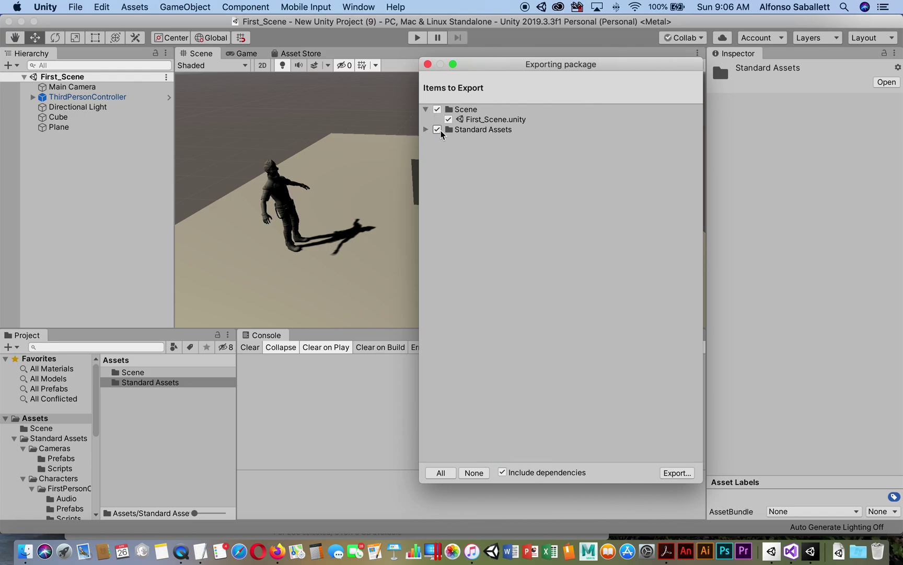
pyautogui.click(425, 130)
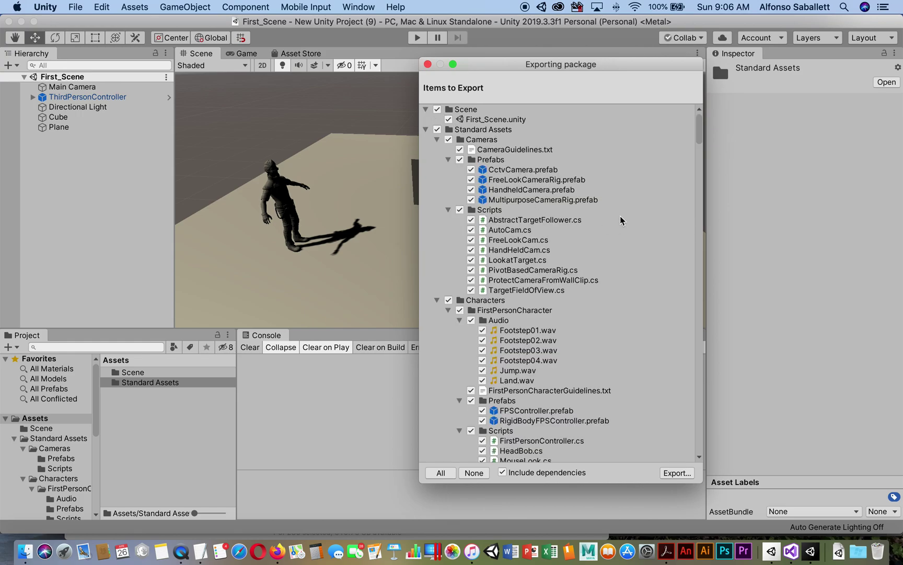
pyautogui.moveTo(700, 129); pyautogui.dragTo(705, 467)
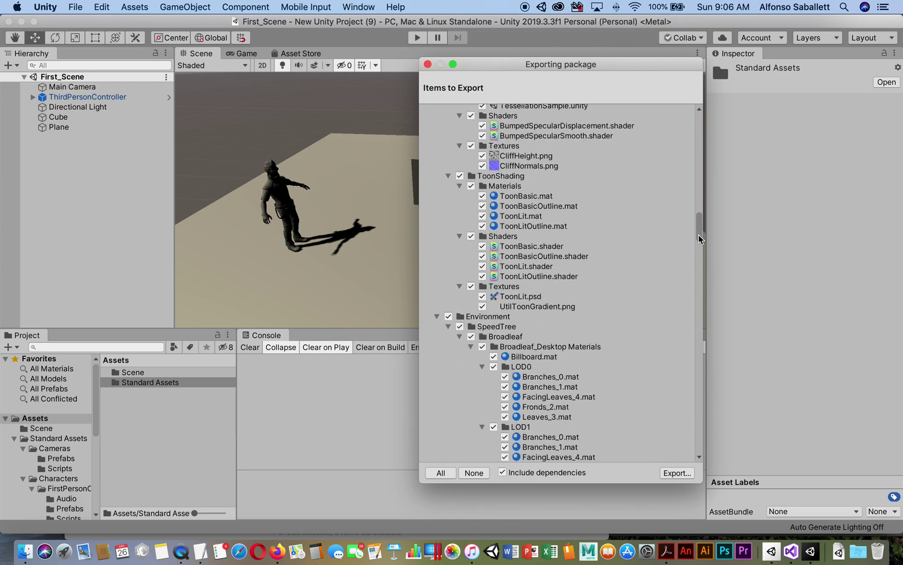
pyautogui.scroll(10, 575, 223)
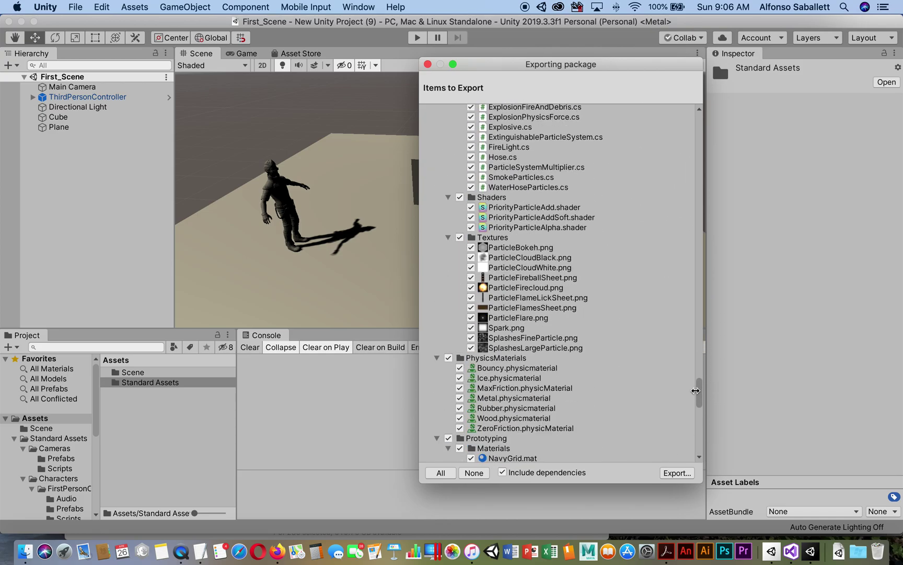
pyautogui.scroll(10, 576, 223)
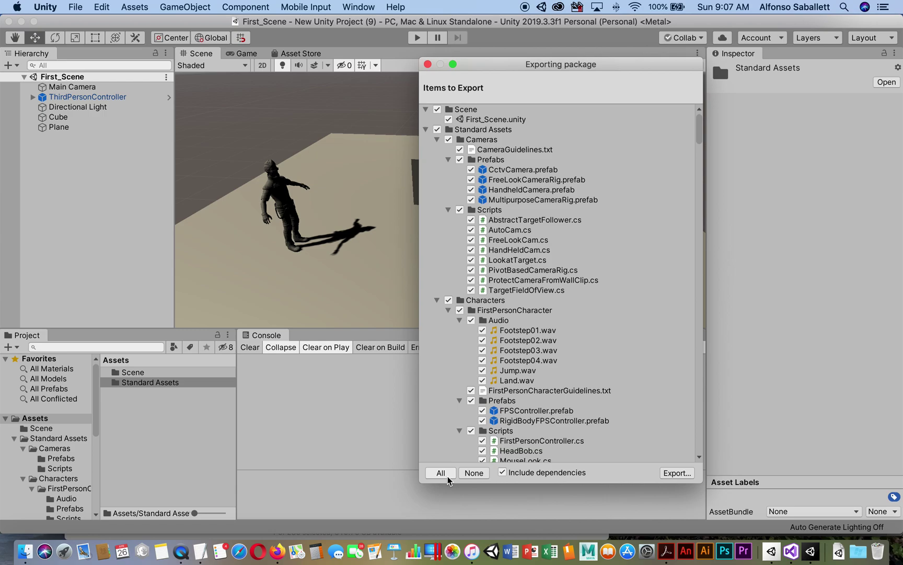
# Export the checked items to the Desktop as myUnityProject.
pyautogui.click(677, 473)
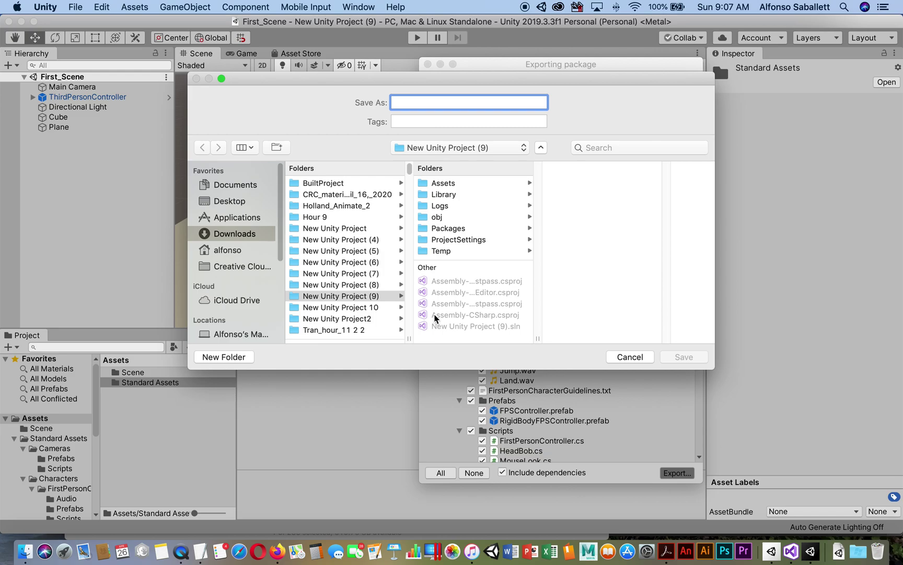
pyautogui.click(220, 205)
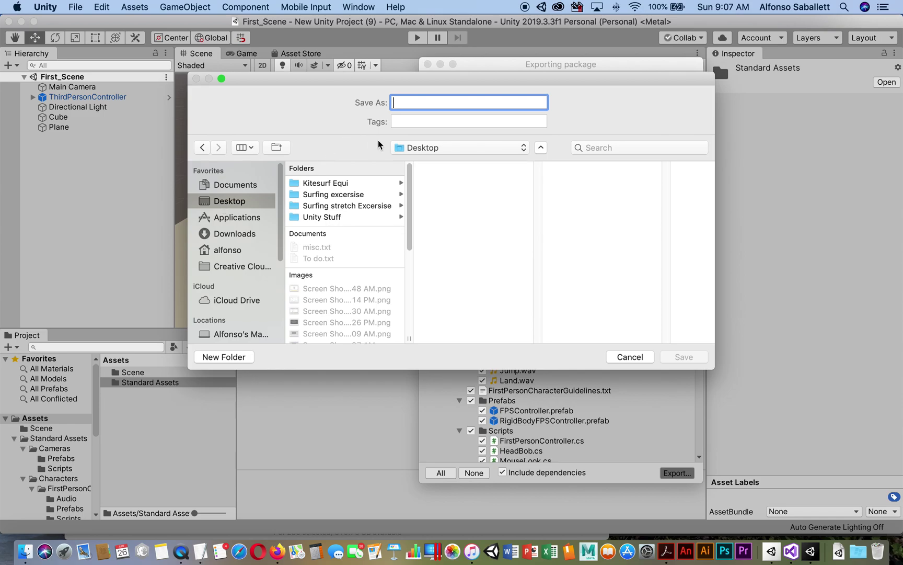
pyautogui.write('my')
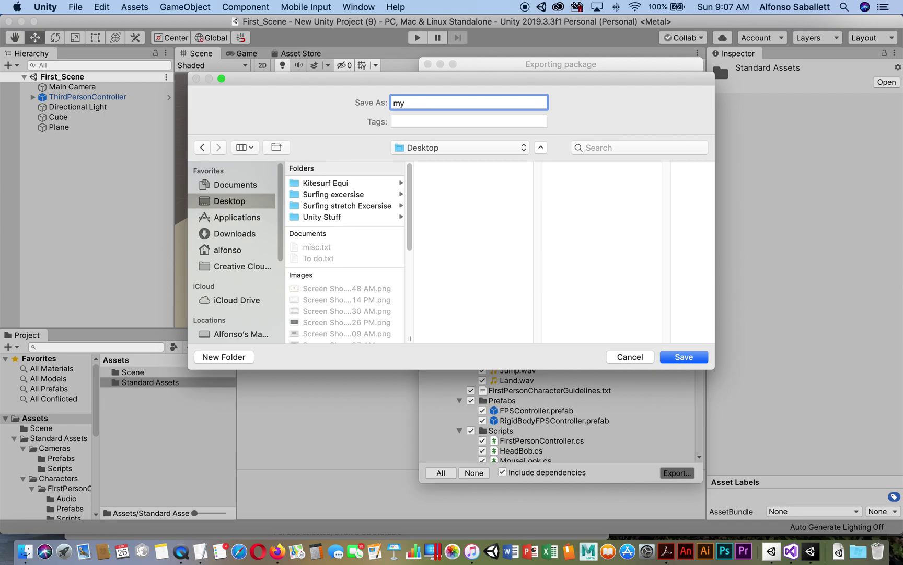
pyautogui.write('Pr')
pyautogui.press('BackSpace')
pyautogui.press('BackSpace')
pyautogui.write('Unity ')
pyautogui.write('Pro')
pyautogui.write('ject')
pyautogui.click(685, 356)
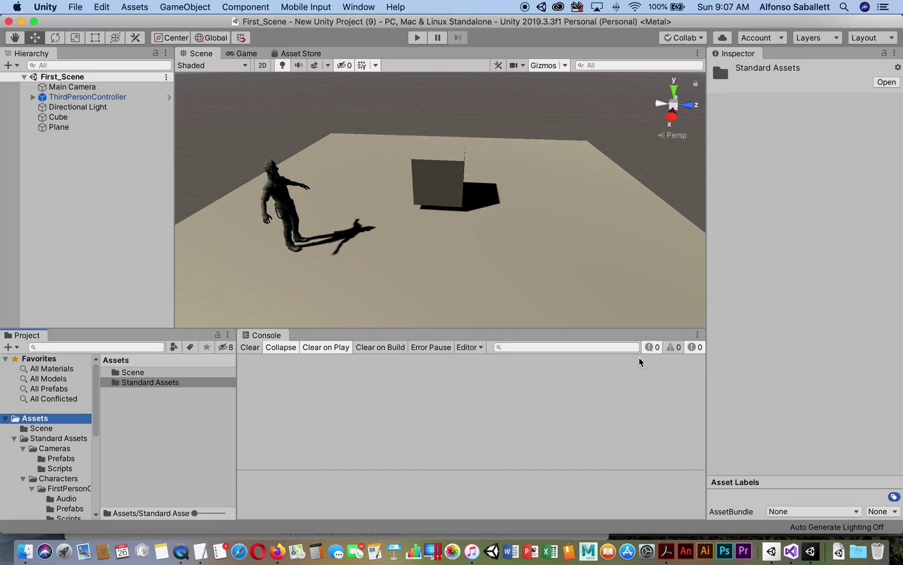
# Switch from Unity to Finder and show the Desktop folder's contents.
pyautogui.press('super+Tab')
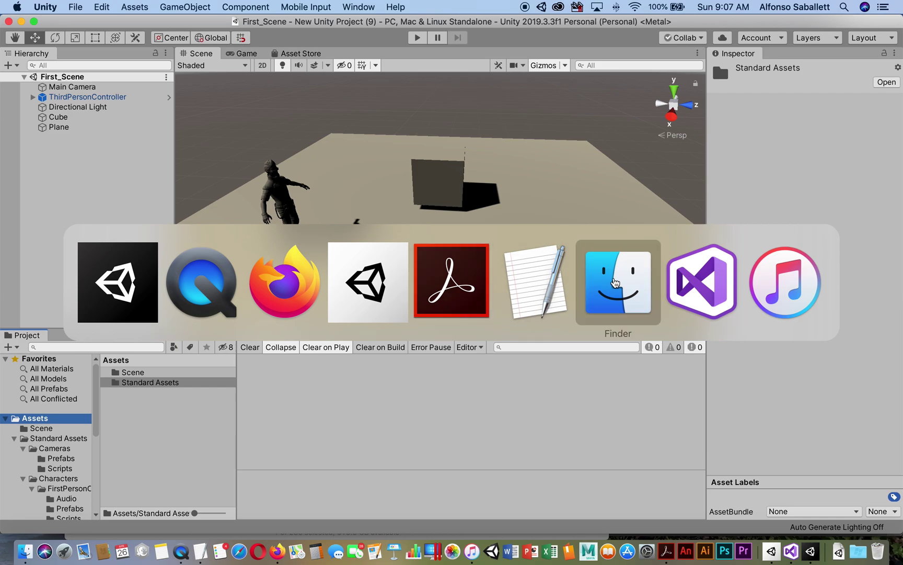
pyautogui.click(615, 283)
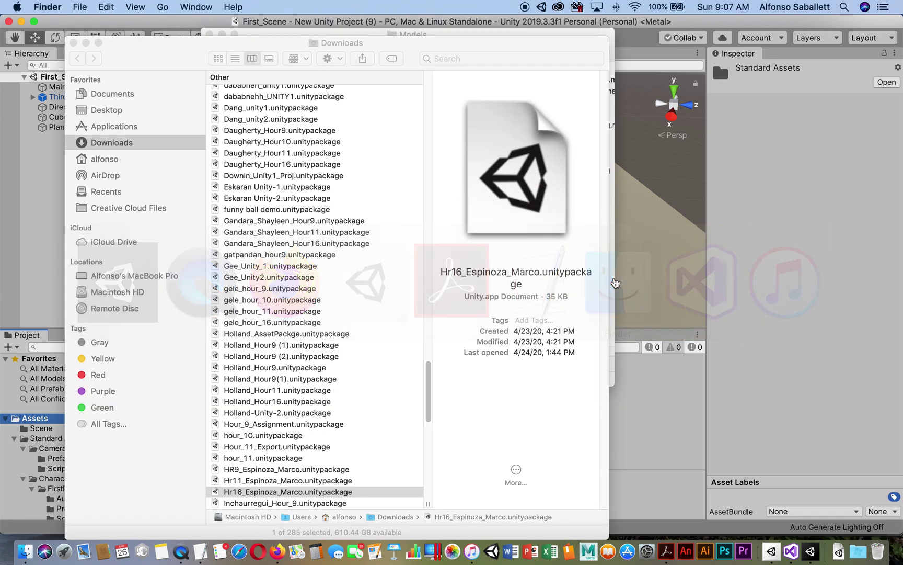
pyautogui.click(94, 113)
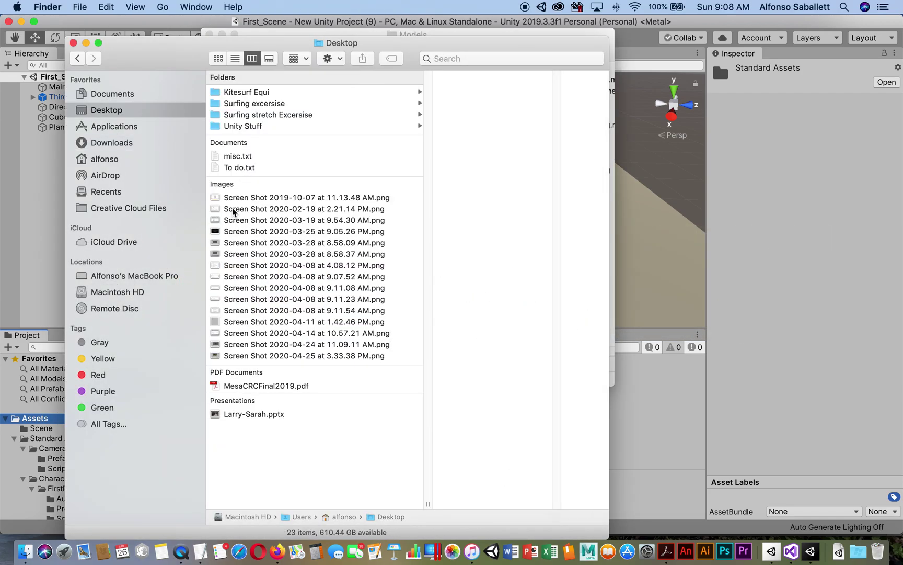